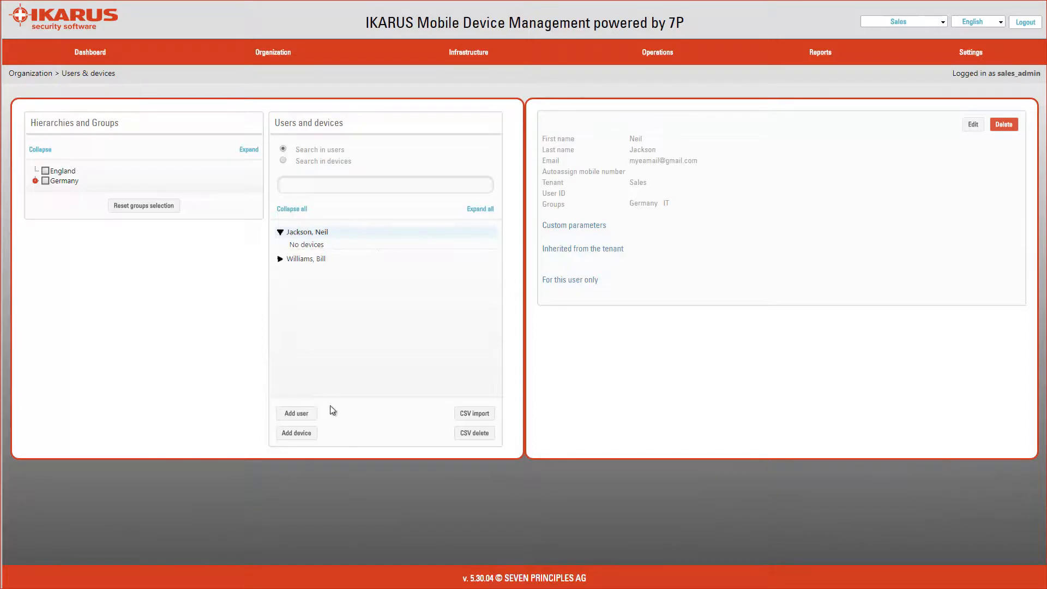
Add a new device for the first user and choose Android as its platform
{"action": "left_click", "coordinate": [289, 434]}
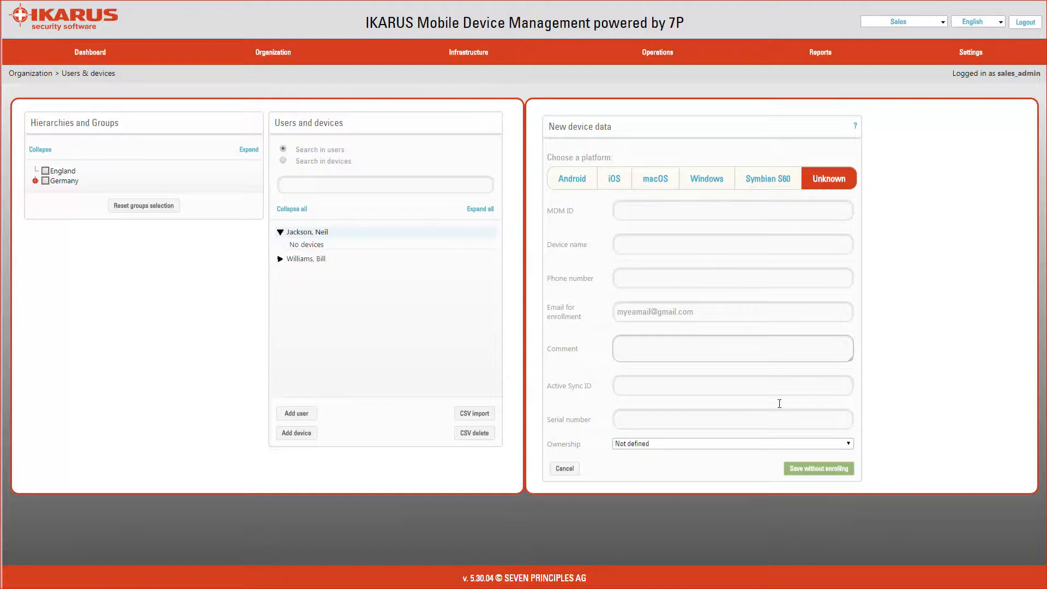
{"action": "left_click", "coordinate": [573, 180]}
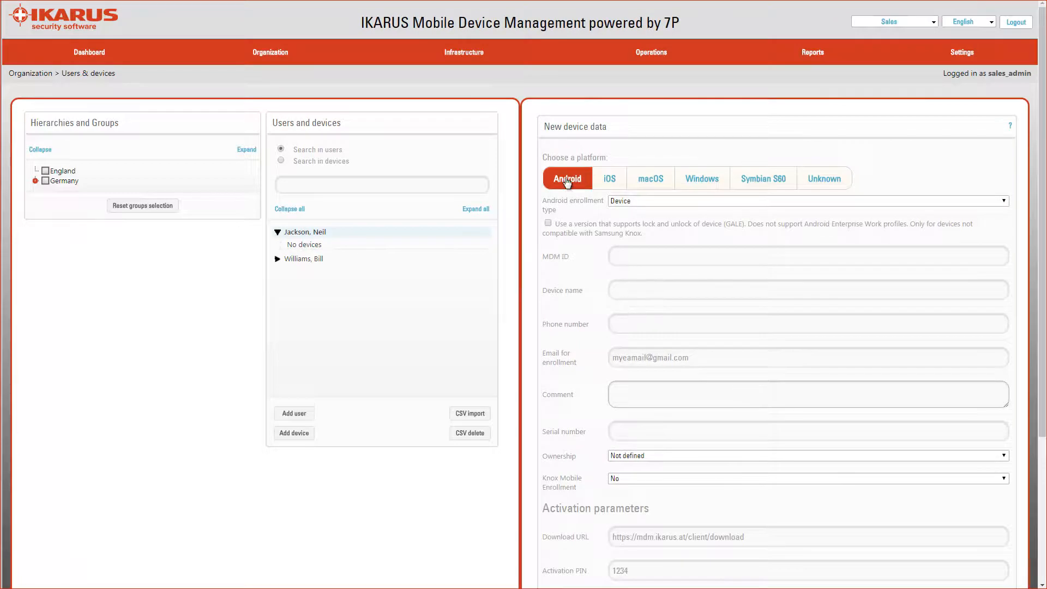
Enter Nexus 5 as the device name and scroll down to the enrollment buttons
{"action": "left_click", "coordinate": [621, 295]}
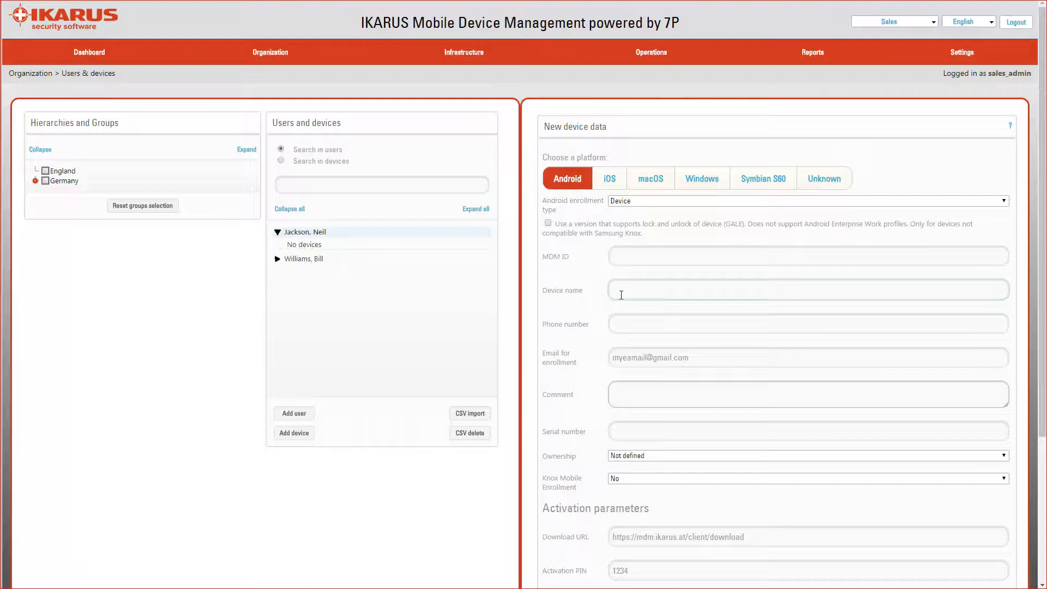
{"action": "type", "text": "Nexus 5"}
{"action": "left_click_drag", "start_coordinate": [1044, 343], "coordinate": [1044, 486]}
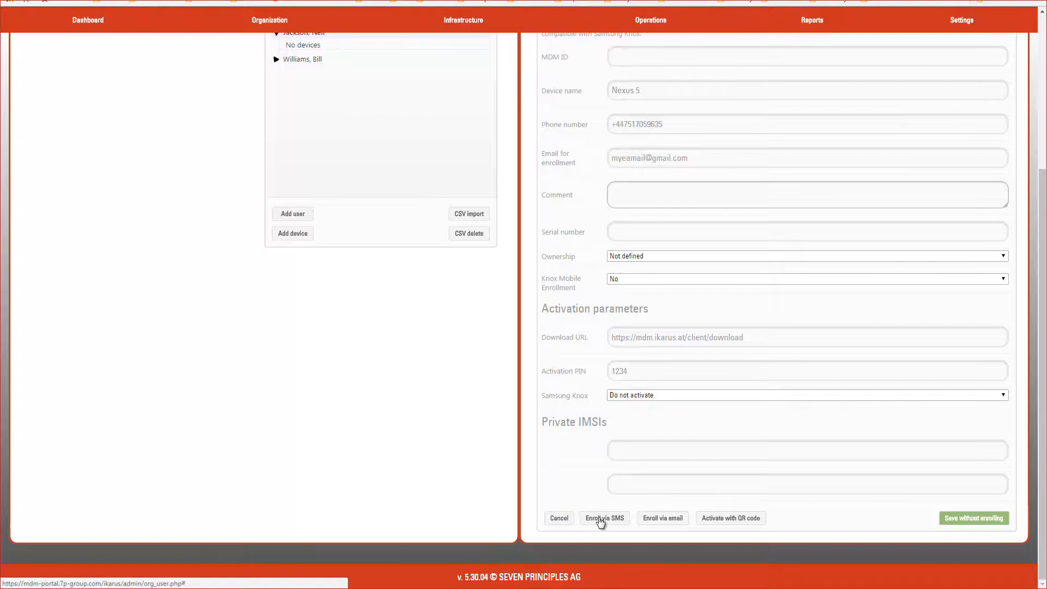
Save the Nexus 5 with SMS enrollment and dismiss the success message
{"action": "left_click", "coordinate": [598, 518]}
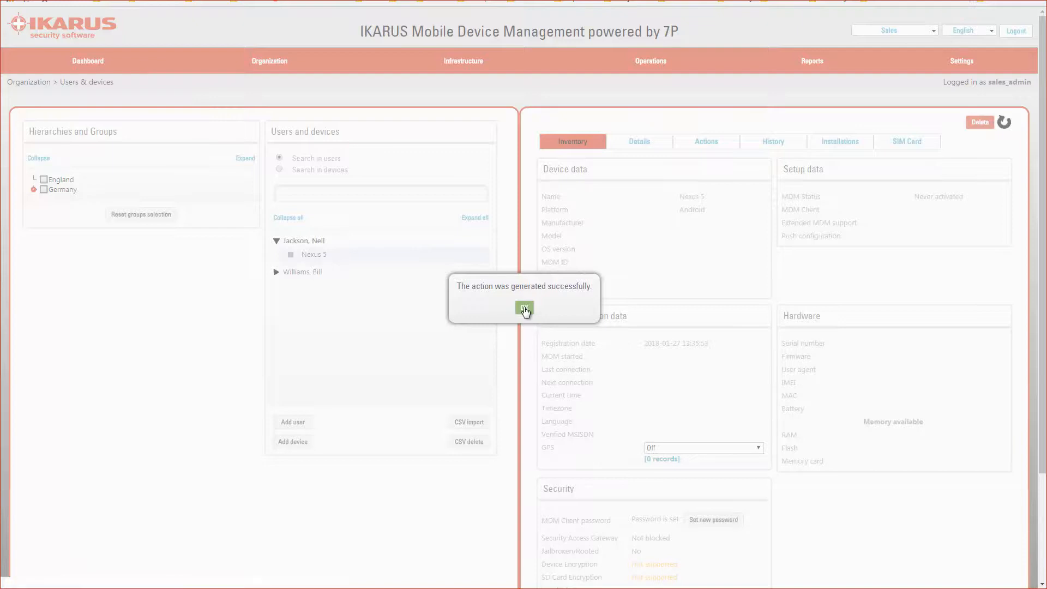
{"action": "left_click", "coordinate": [524, 308]}
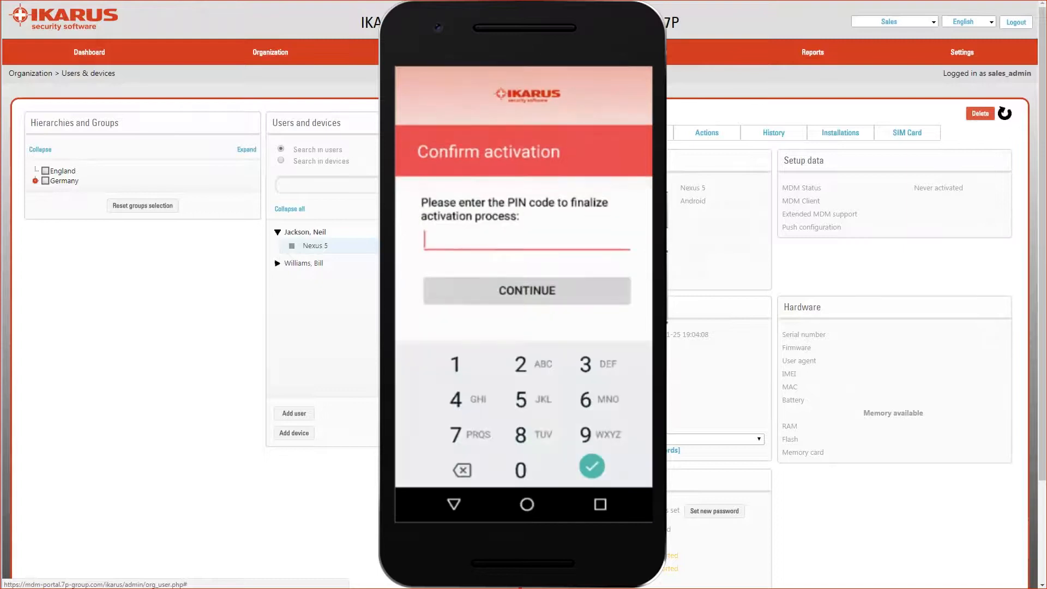
{"action": "type", "text": "1234"}
{"action": "key", "text": "Return"}
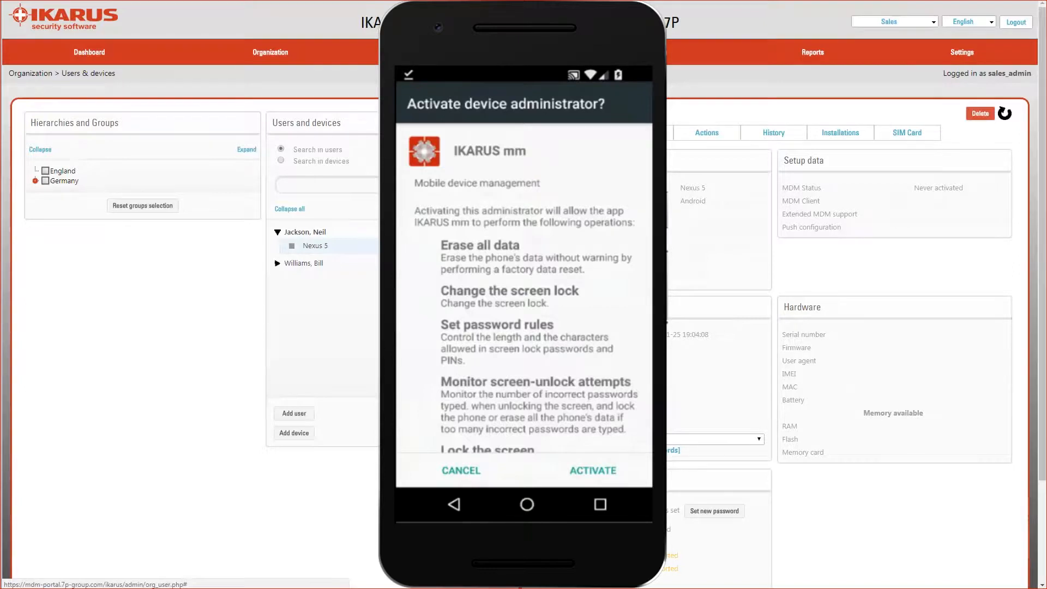
{"action": "left_click", "coordinate": [593, 471]}
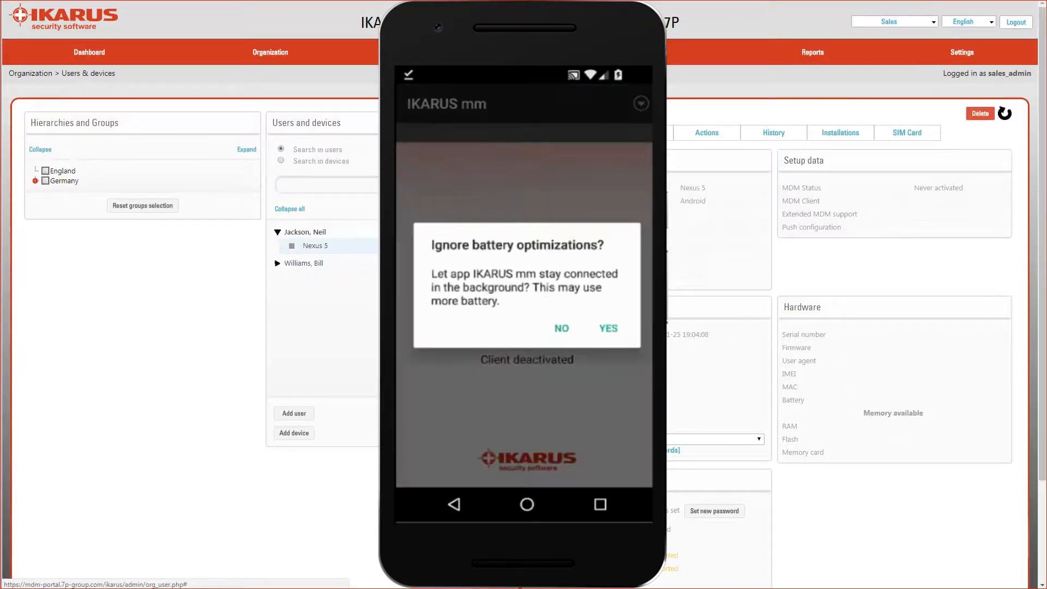
{"action": "left_click", "coordinate": [608, 329]}
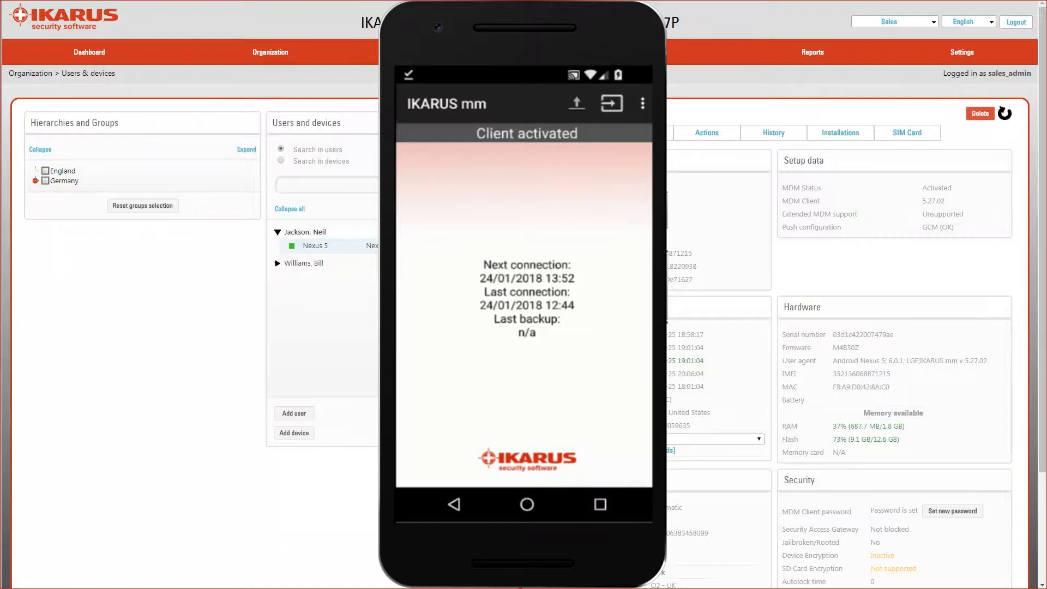
{"action": "left_click", "coordinate": [526, 505]}
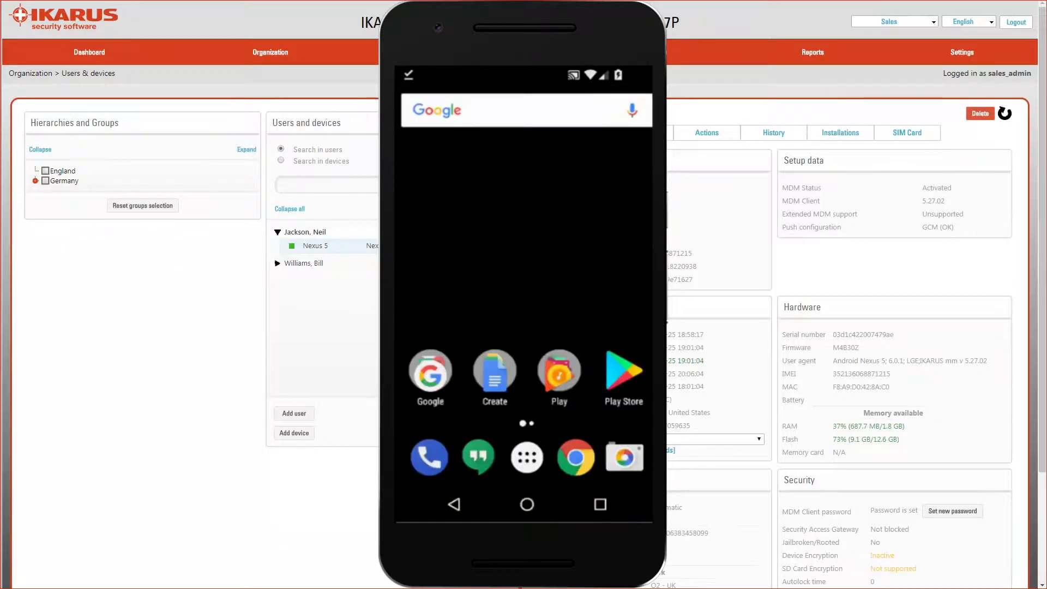
Open the phone's app drawer
{"action": "left_click", "coordinate": [527, 458]}
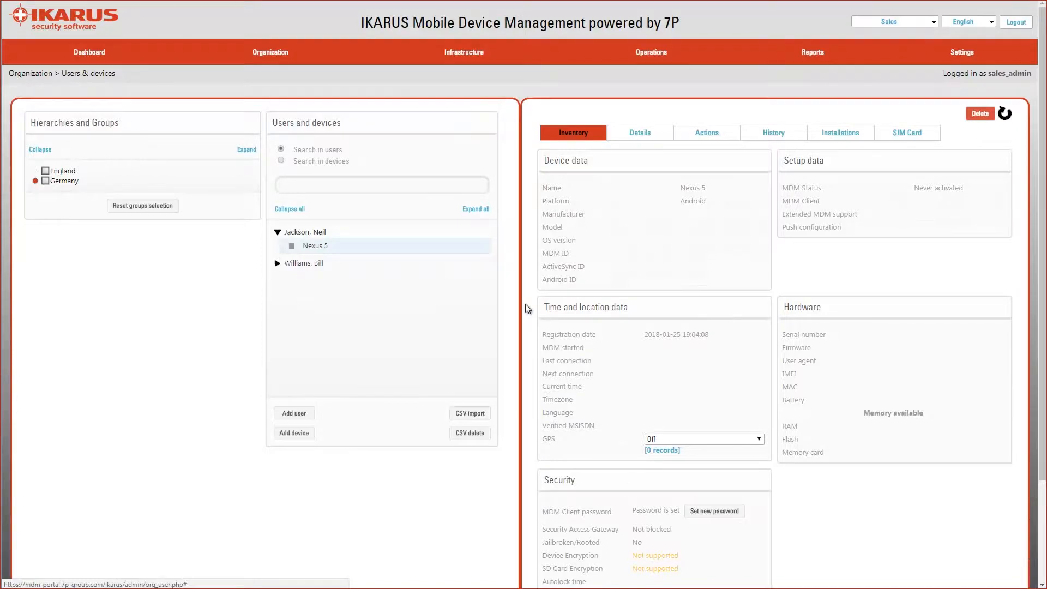
Start another Android device for the first user and change the enrollment e-mail's user part
{"action": "left_click", "coordinate": [294, 433]}
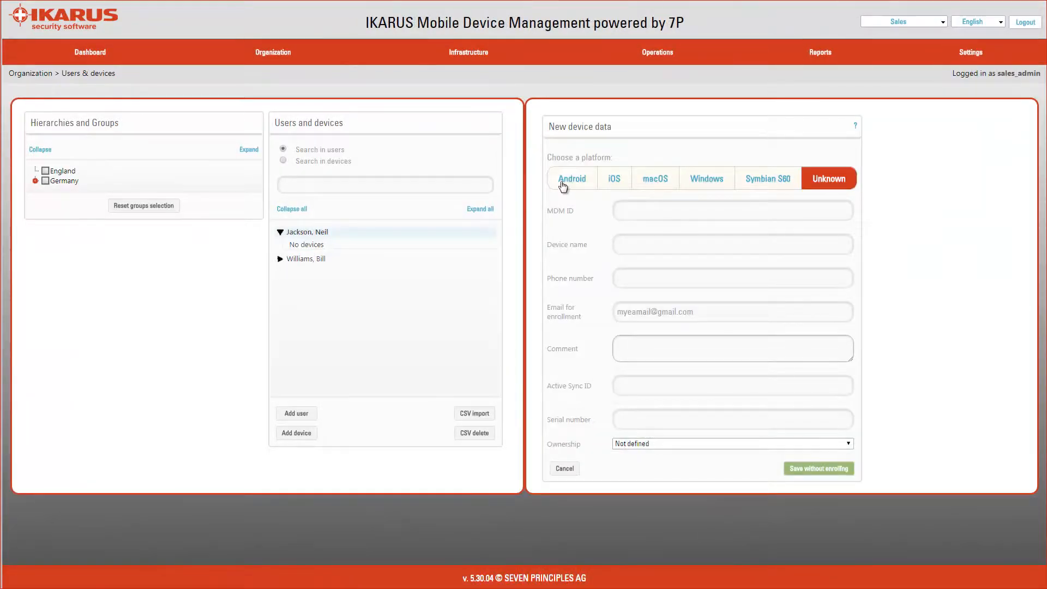
{"action": "left_click", "coordinate": [566, 180]}
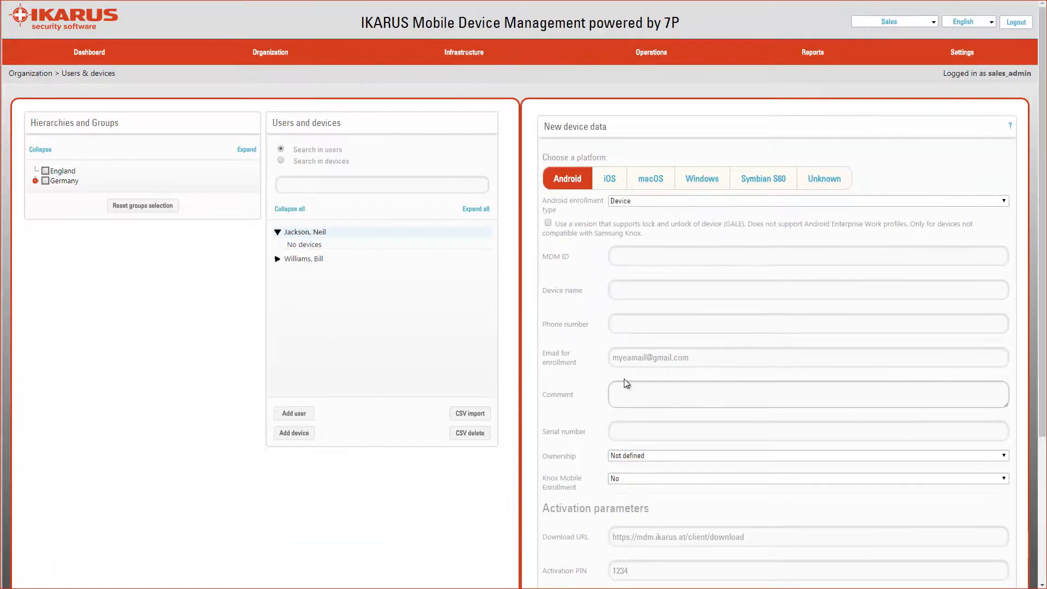
{"action": "left_click", "coordinate": [637, 360]}
{"action": "left_click_drag", "start_coordinate": [646, 358], "coordinate": [600, 362]}
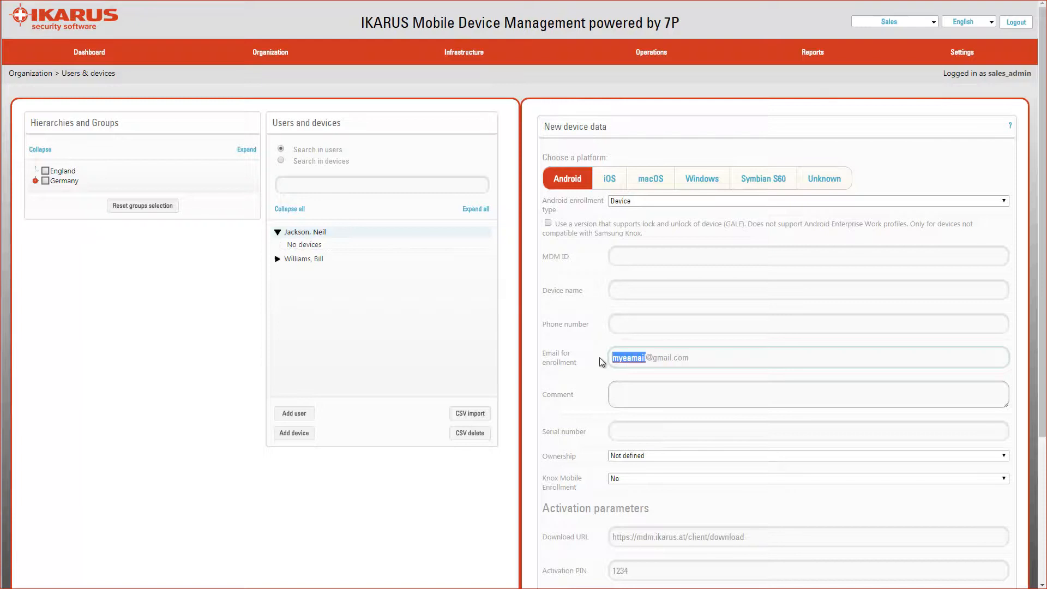
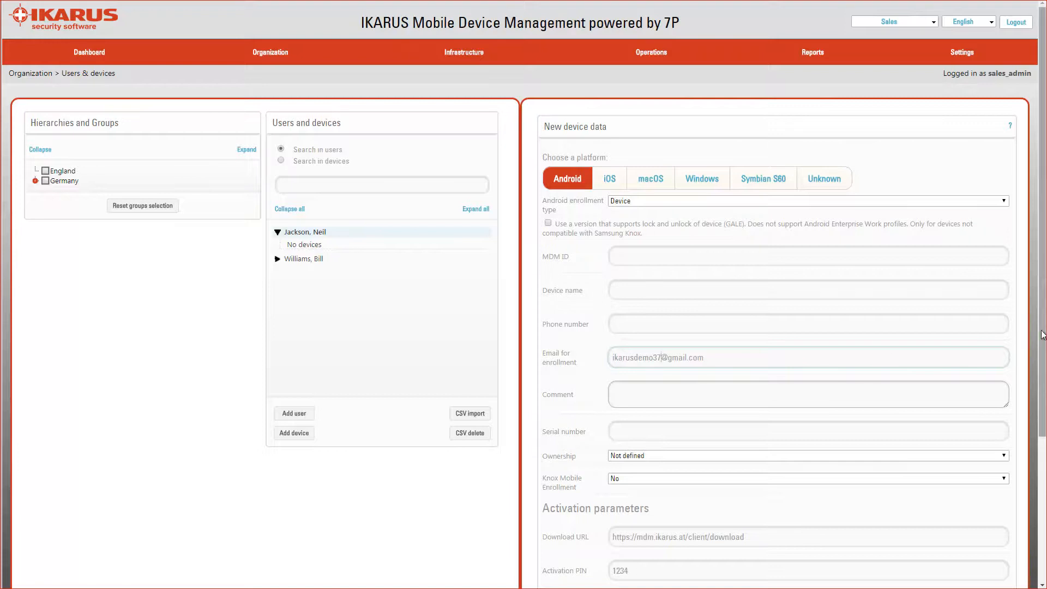
Name the device Nexus 5, correcting the typo, and scroll to the enroll buttons
{"action": "left_click", "coordinate": [618, 289]}
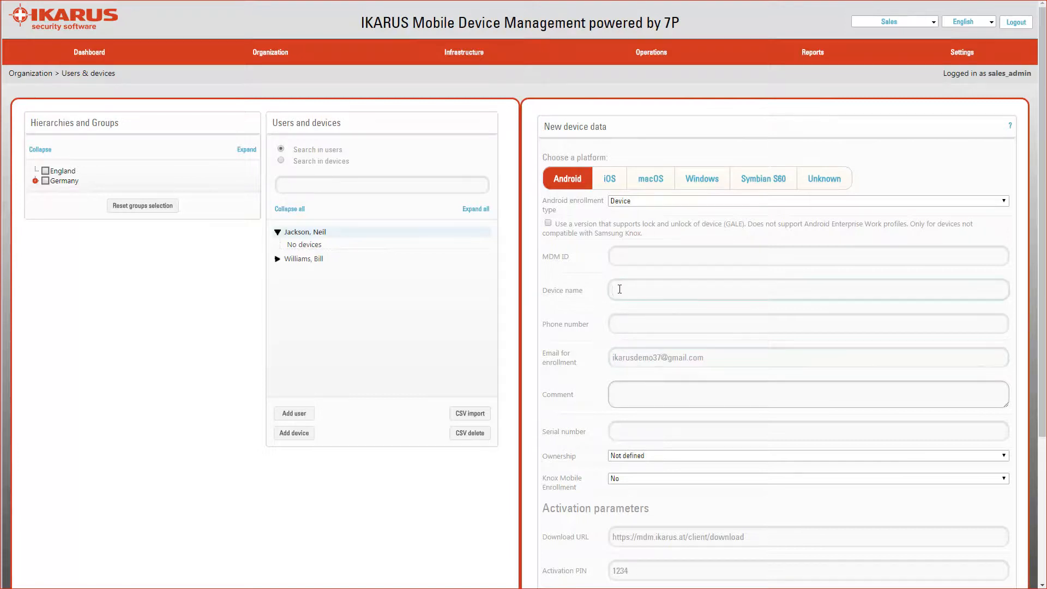
{"action": "type", "text": "nex"}
{"action": "type", "text": "us "}
{"action": "type", "text": "5"}
{"action": "type", "text": "N"}
{"action": "key", "text": "Delete"}
{"action": "left_click_drag", "start_coordinate": [1042, 348], "coordinate": [1025, 485]}
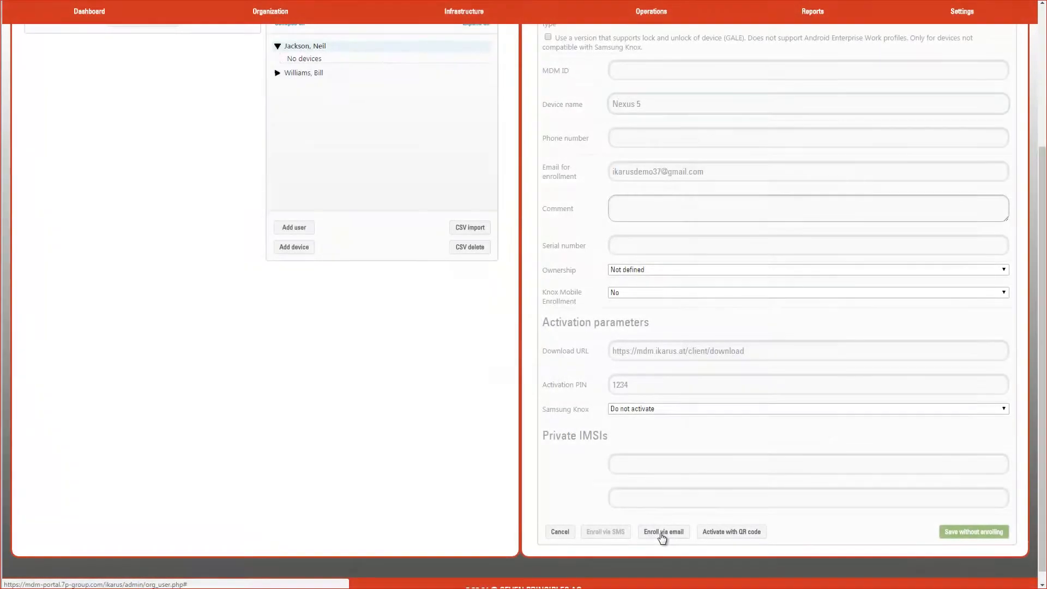
Save the Nexus 5 with e-mail enrollment and dismiss the success message
{"action": "left_click", "coordinate": [662, 535]}
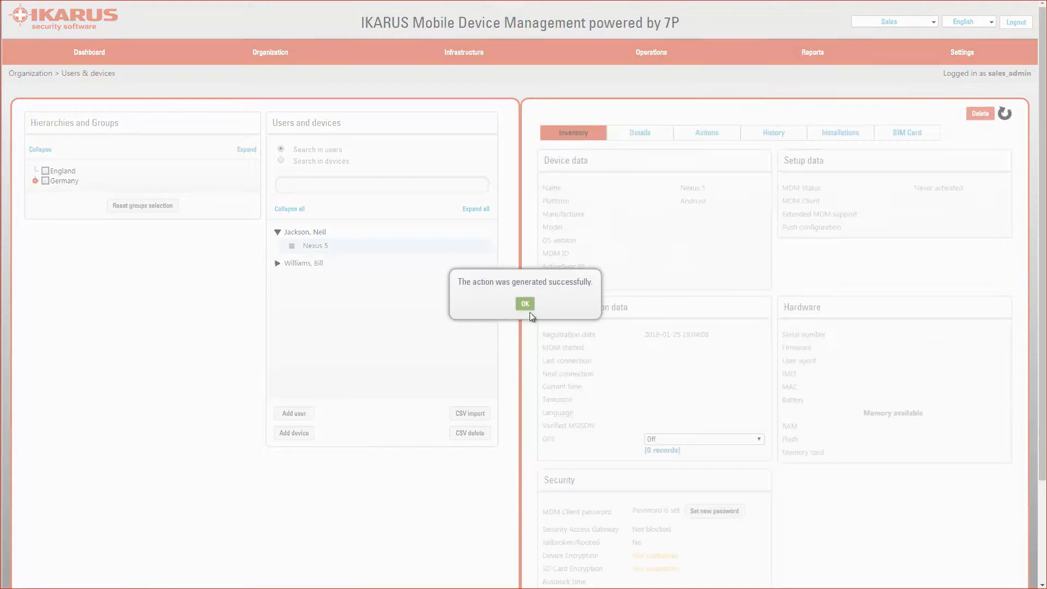
{"action": "left_click", "coordinate": [525, 303]}
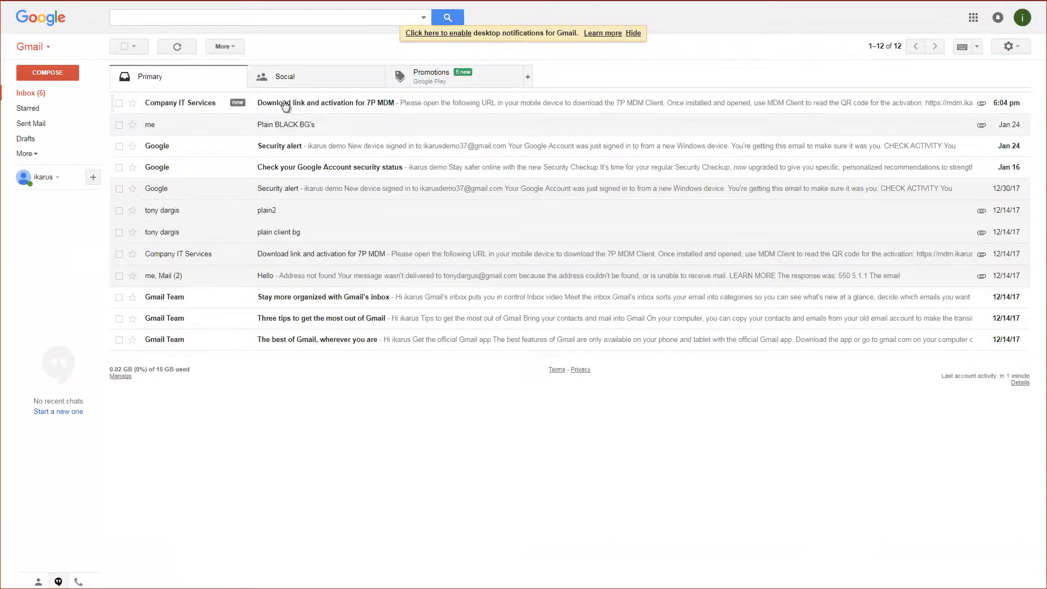
Open the 'Download link and activation for 7P MDM' e-mail and view its QR code attachment
{"action": "left_click", "coordinate": [284, 102]}
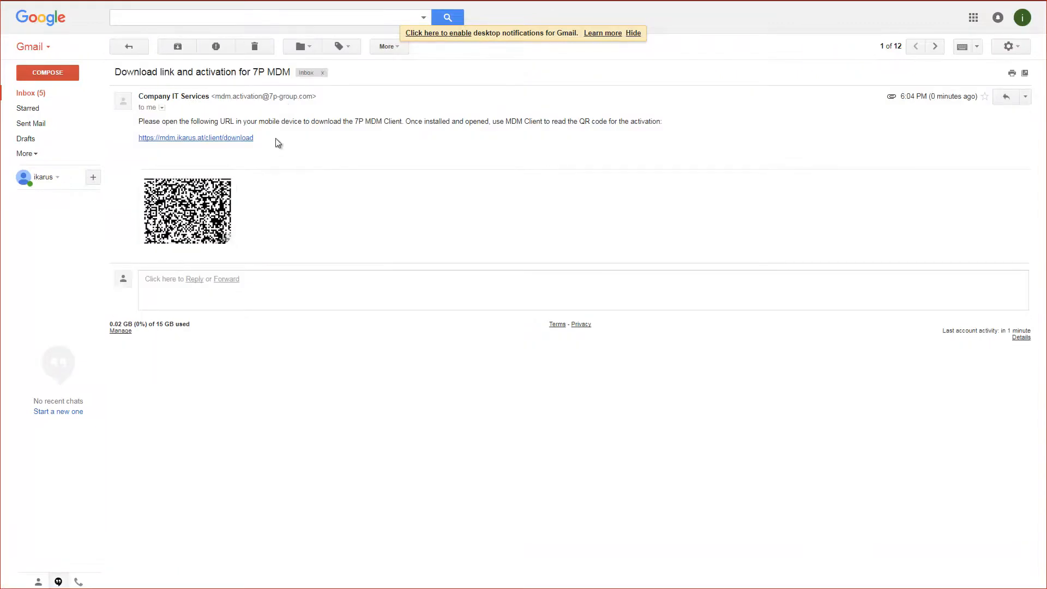
{"action": "left_click", "coordinate": [212, 208]}
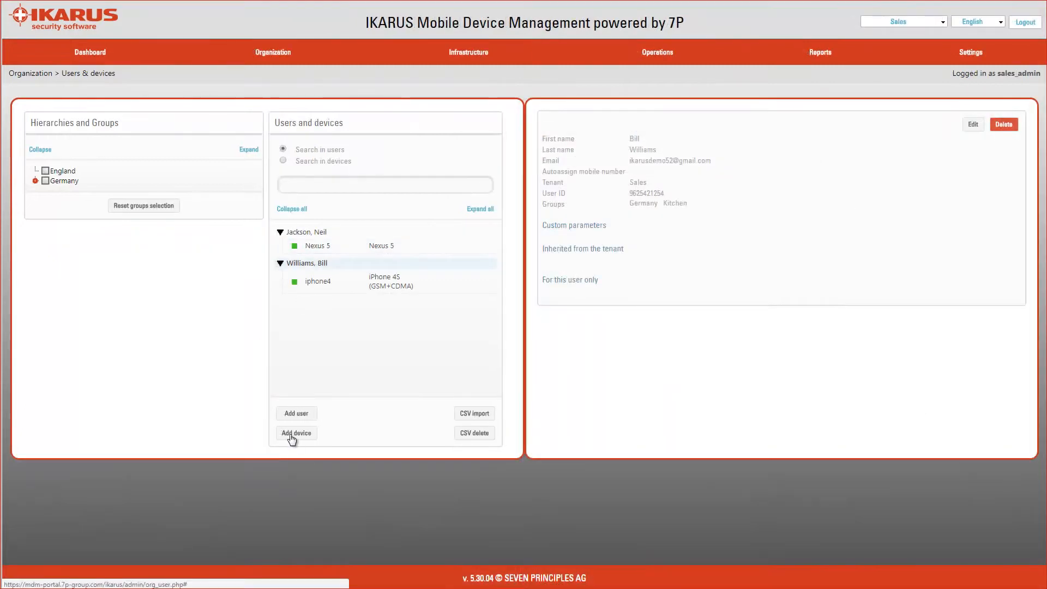
Add an Android device named S7 for the second user and enter its phone number
{"action": "left_click", "coordinate": [296, 433]}
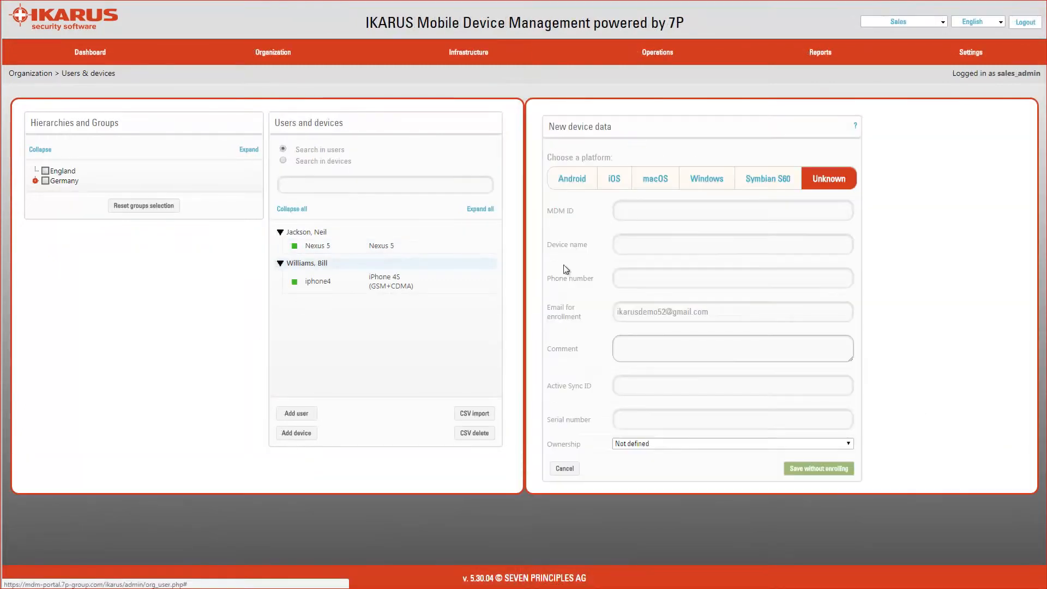
{"action": "left_click", "coordinate": [571, 180]}
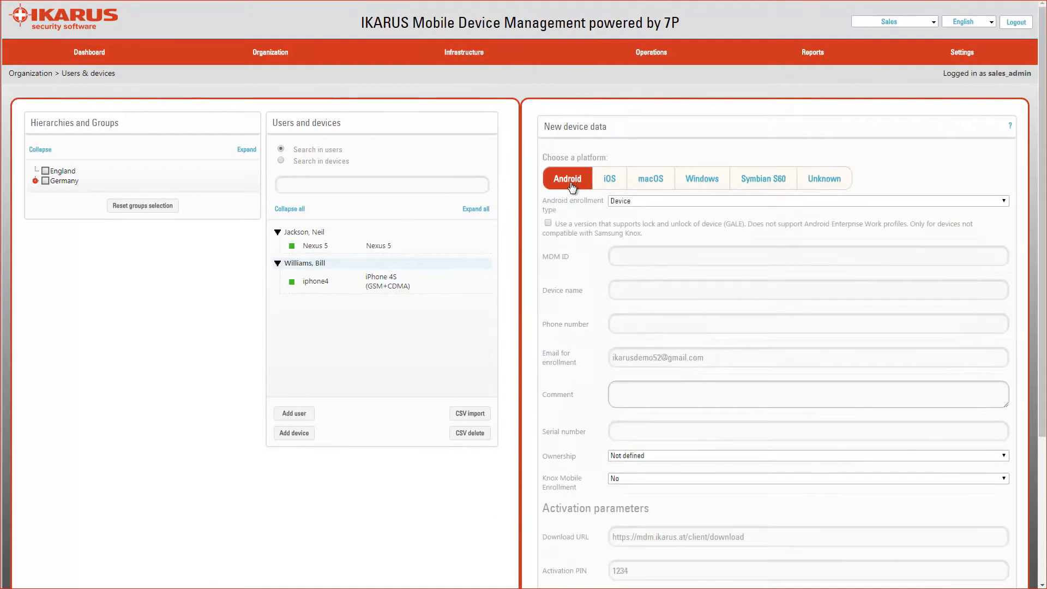
{"action": "left_click", "coordinate": [622, 290]}
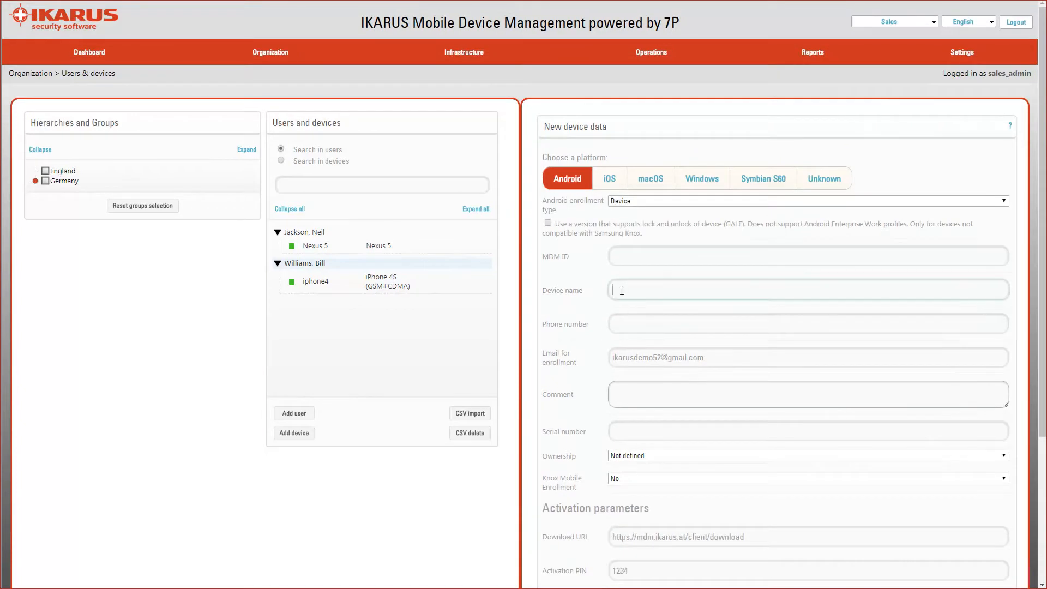
{"action": "type", "text": "S7"}
{"action": "left_click", "coordinate": [617, 324]}
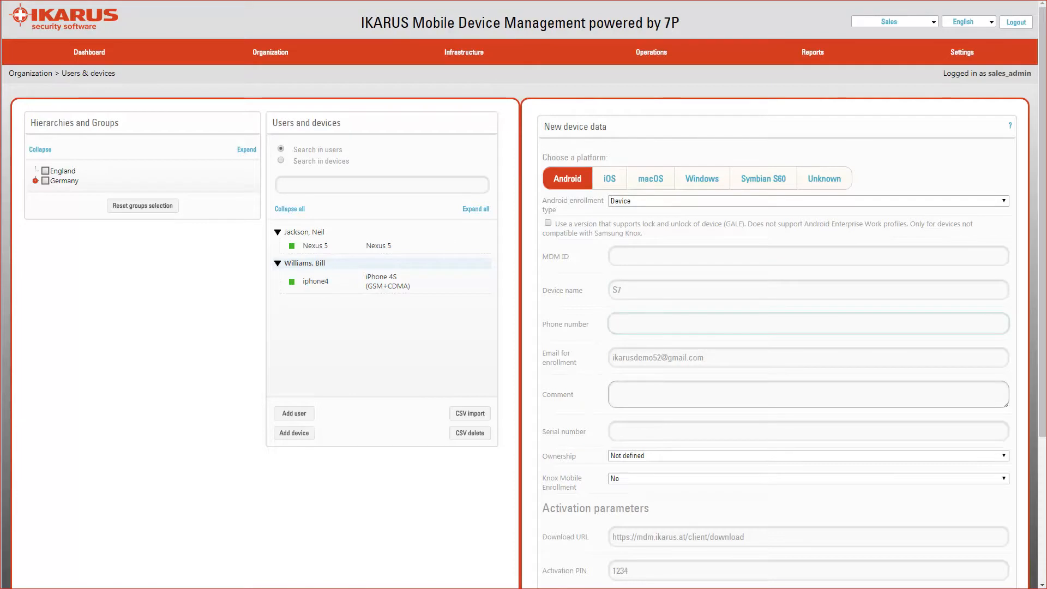
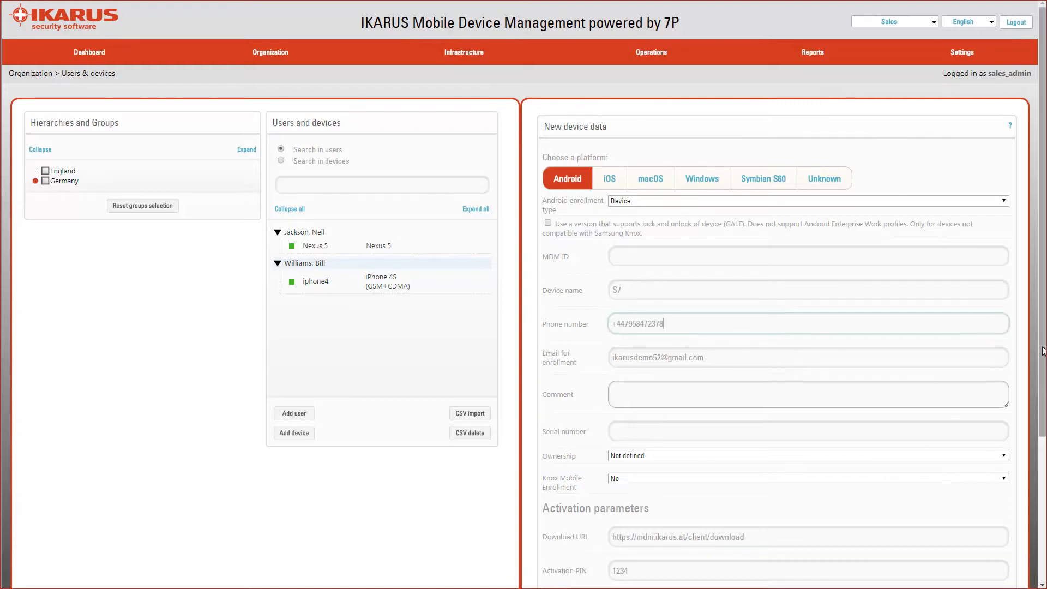
Save the S7 with SMS enrollment and dismiss the success message
{"action": "scroll", "coordinate": [1041, 432], "scroll_direction": "down", "scroll_amount": 2}
{"action": "scroll", "coordinate": [1041, 432], "scroll_direction": "down", "scroll_amount": 2}
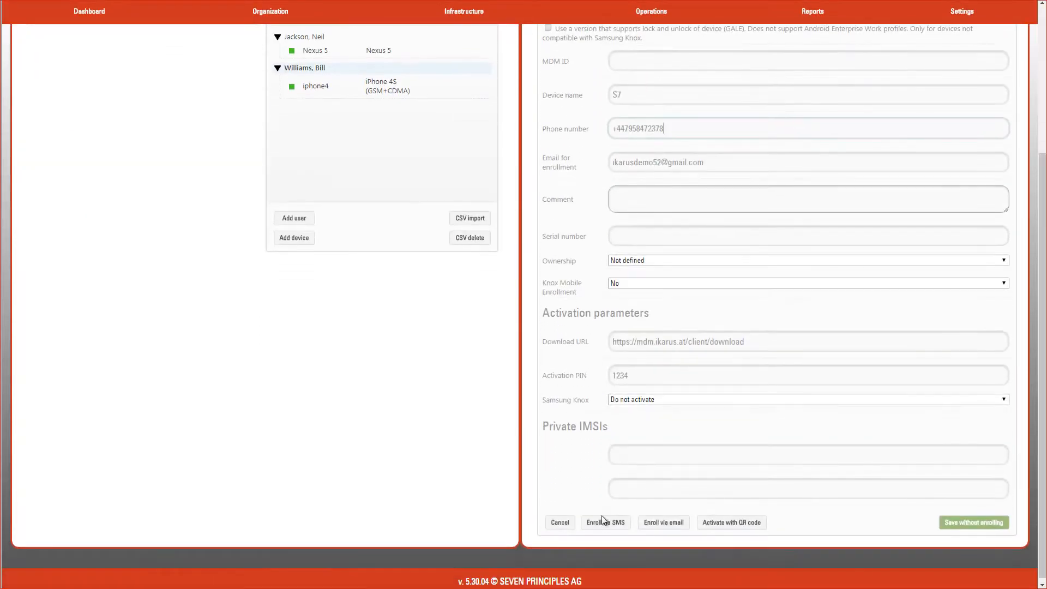
{"action": "left_click", "coordinate": [601, 523]}
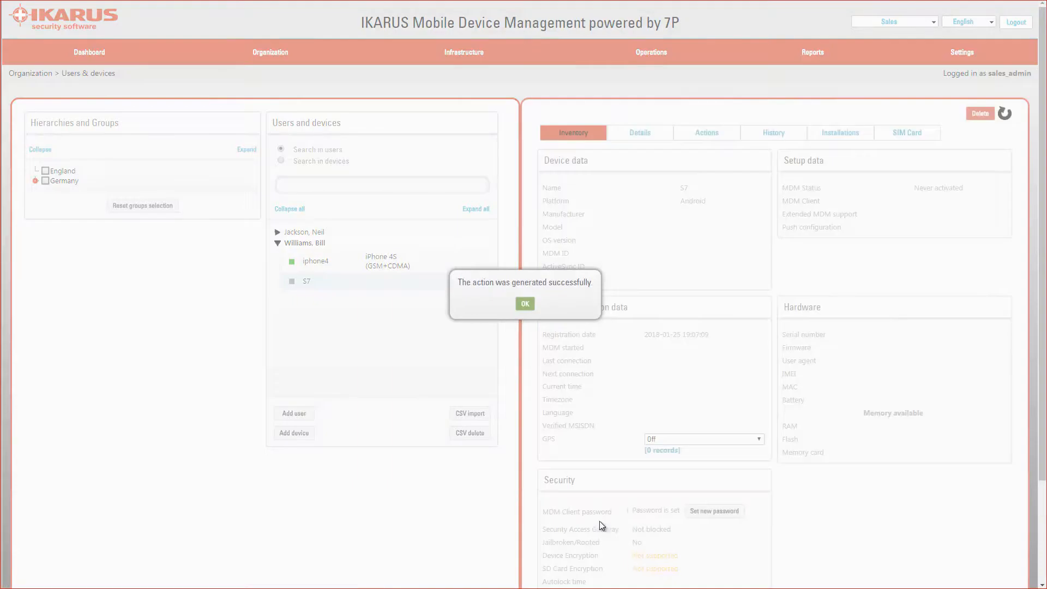
{"action": "left_click", "coordinate": [525, 304]}
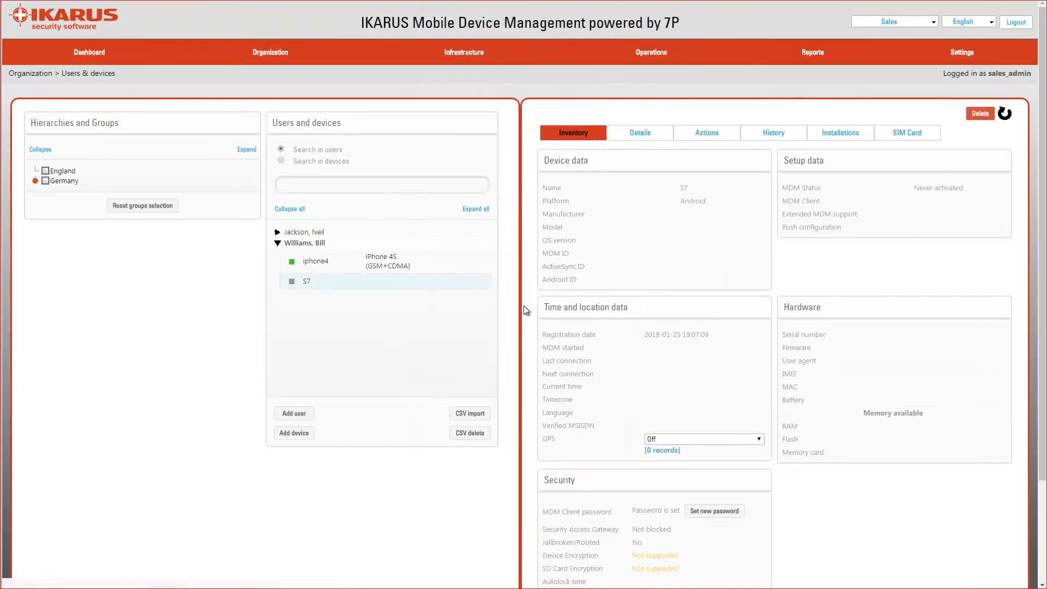